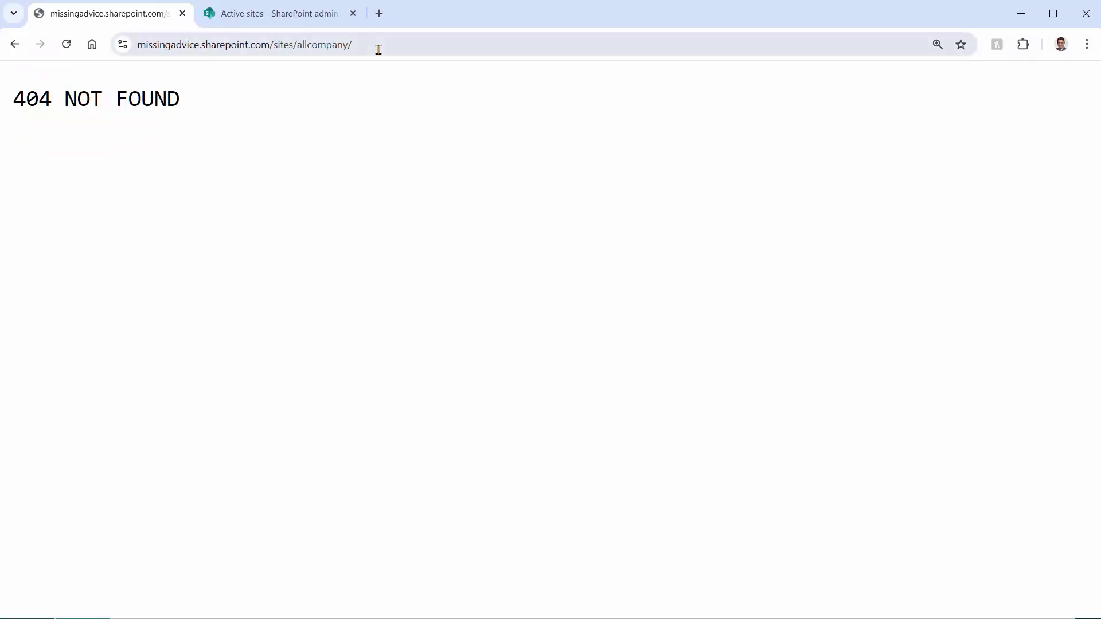
# Copy the web address of the site that fails to load and highlight its /allcompany part.
pyautogui.click(358, 44)
pyautogui.hotkey('ctrl', 'c')
pyautogui.click(442, 40)
pyautogui.press('Left')
pyautogui.hotkey('ctrl', 'shift', 'Left')
pyautogui.hotkey('shift', 'Left')
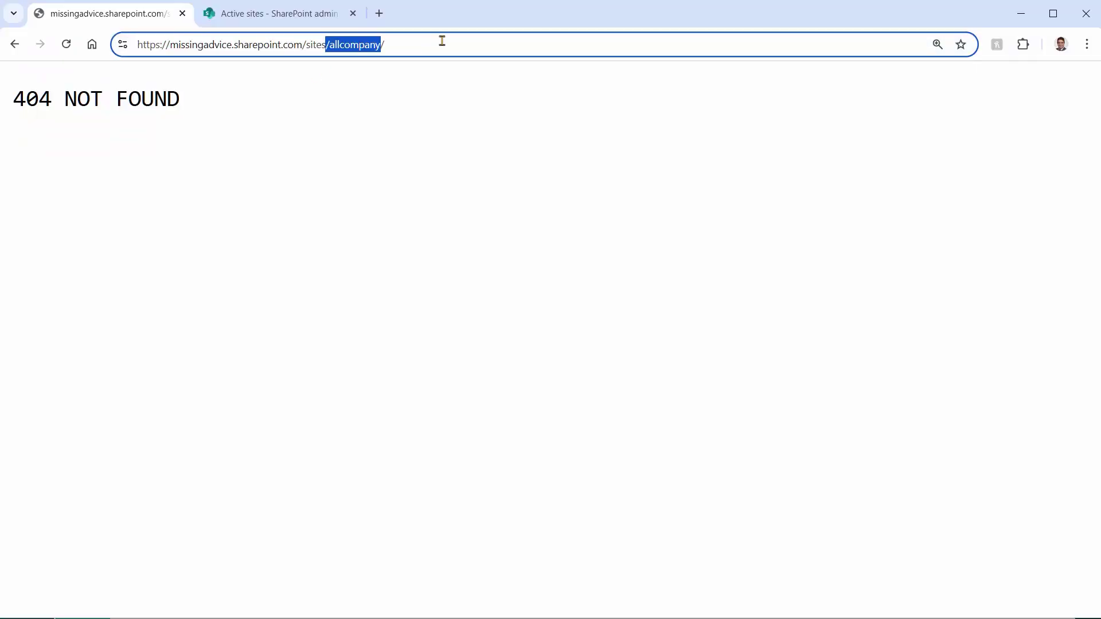
# In the SharePoint admin center's active sites, go to the /allcompany search and open the All Company site's URL.
pyautogui.click(288, 14)
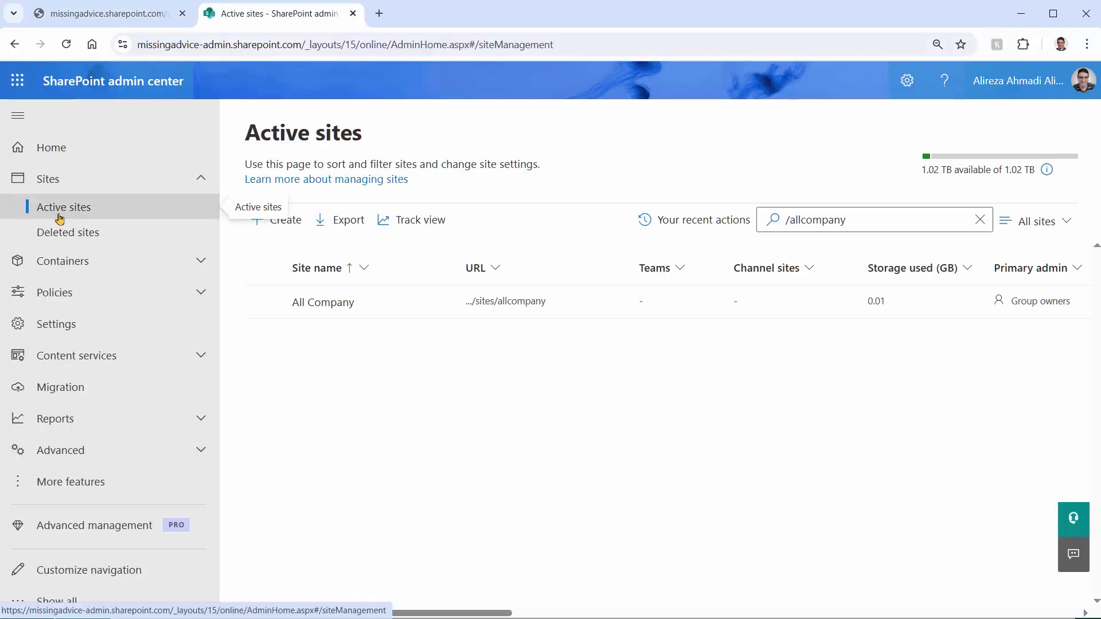
pyautogui.click(832, 222)
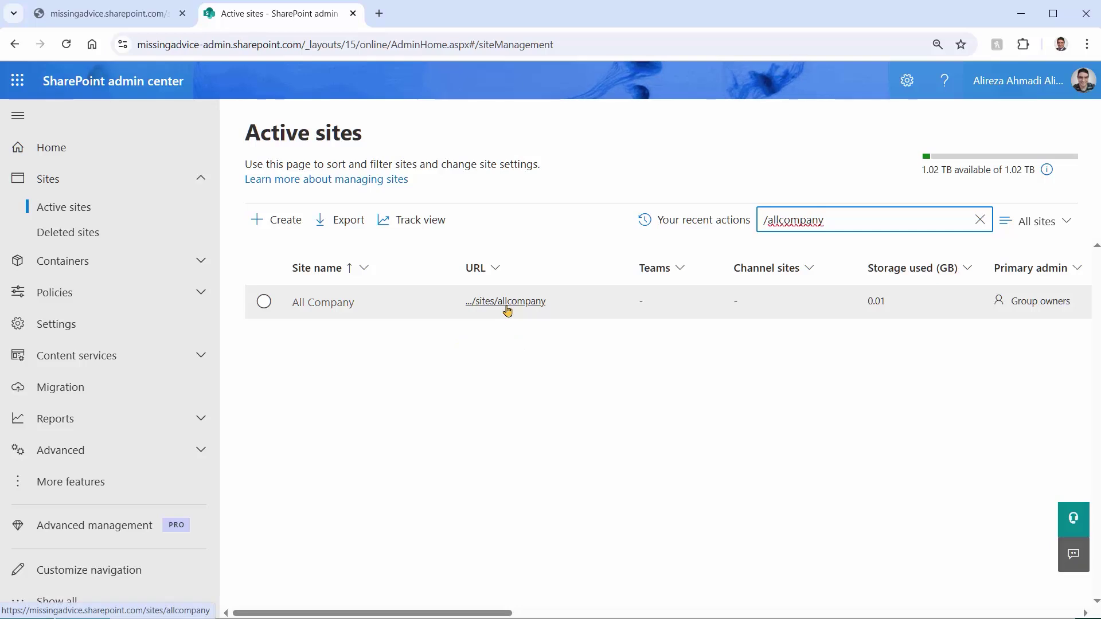
pyautogui.click(507, 303)
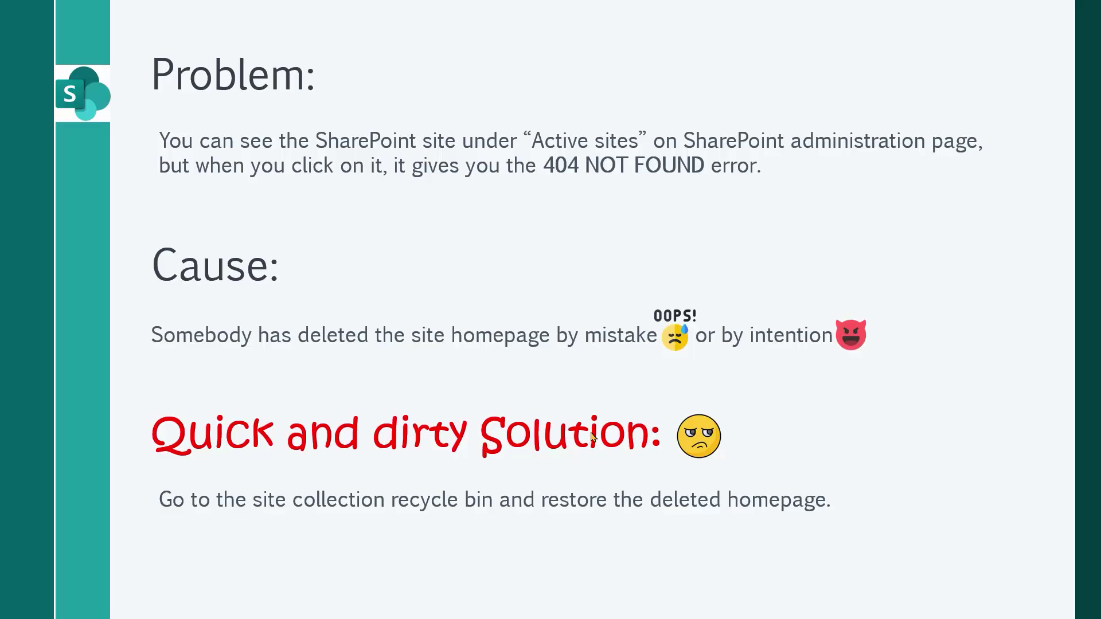
pyautogui.click(400, 235)
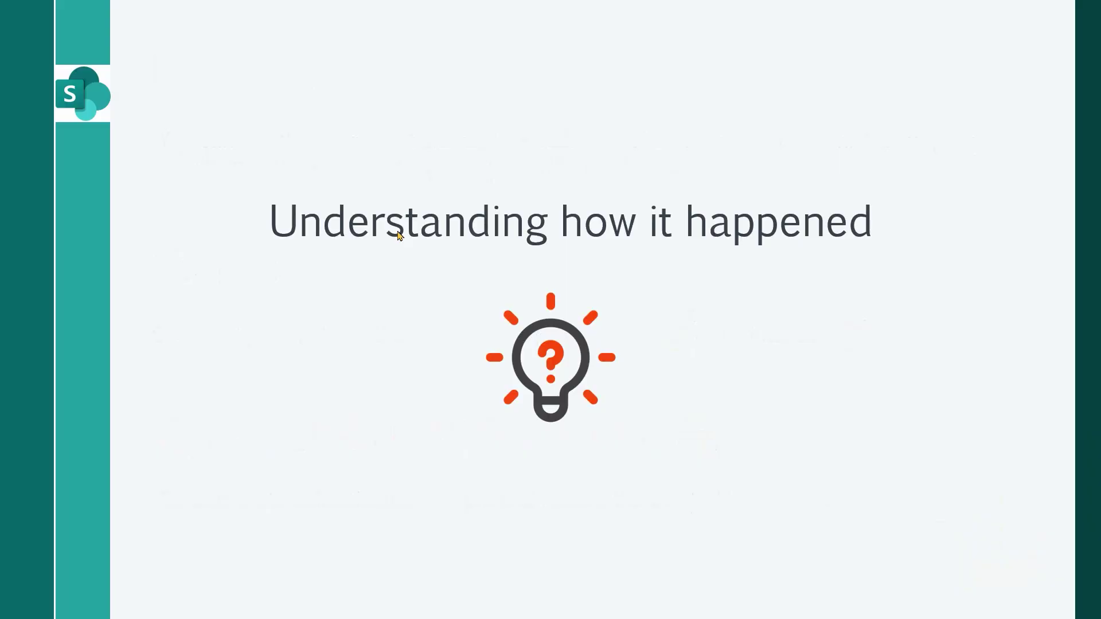
pyautogui.click(399, 235)
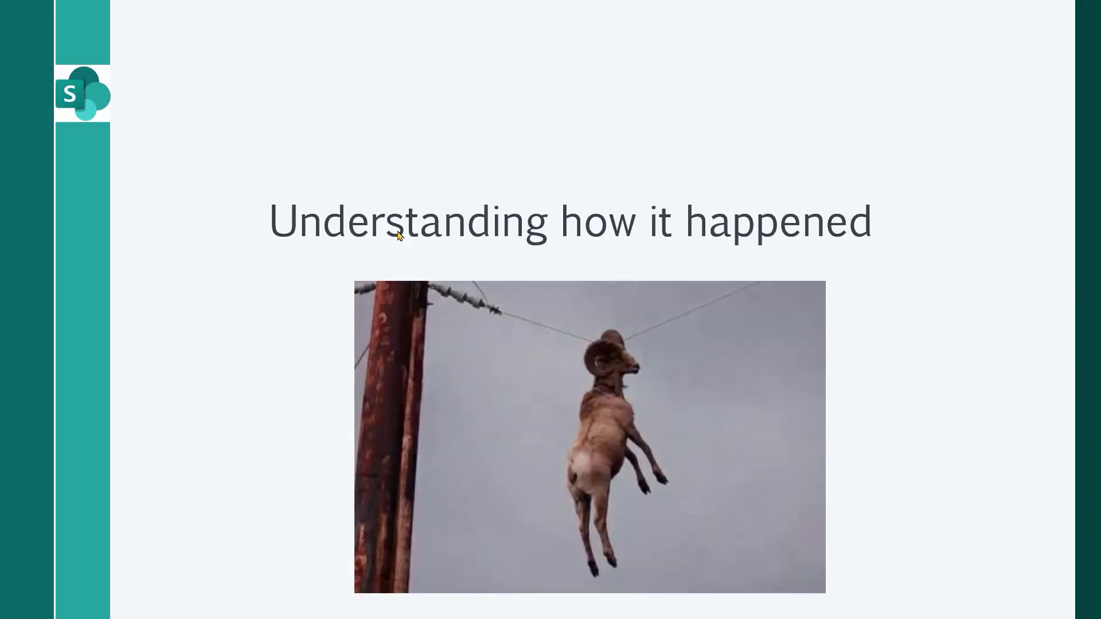
pyautogui.press('Right')
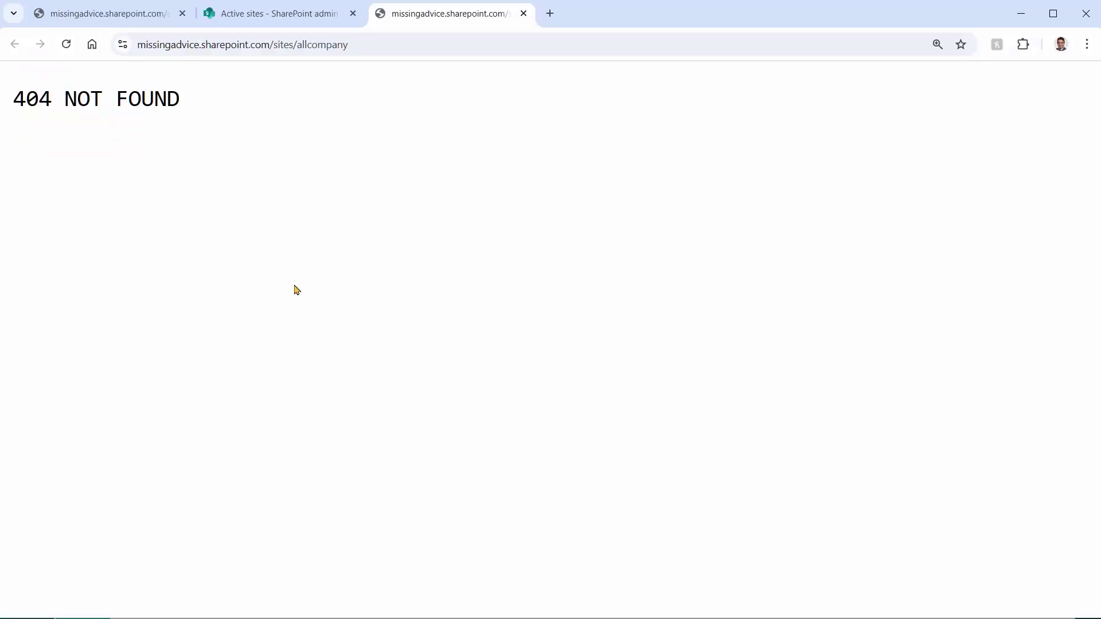
# Open the All Company site's page library by adding sitepages to the site address, and check the Our-new-homepage.aspx entry.
pyautogui.click(370, 46)
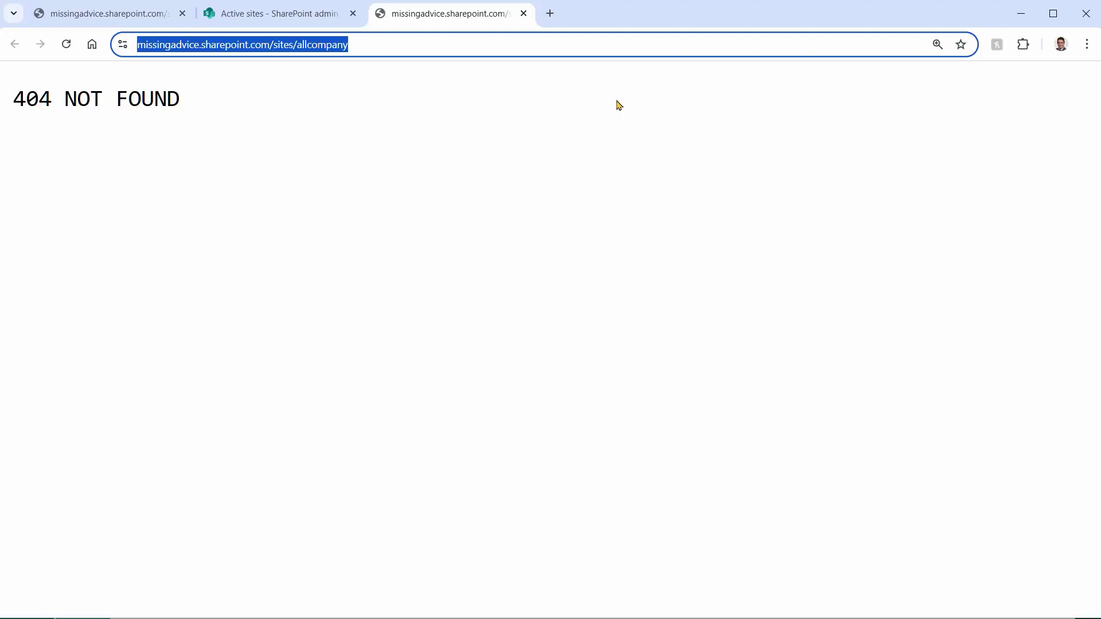
pyautogui.hotkey('ctrl', 'v')
pyautogui.write('sitepages')
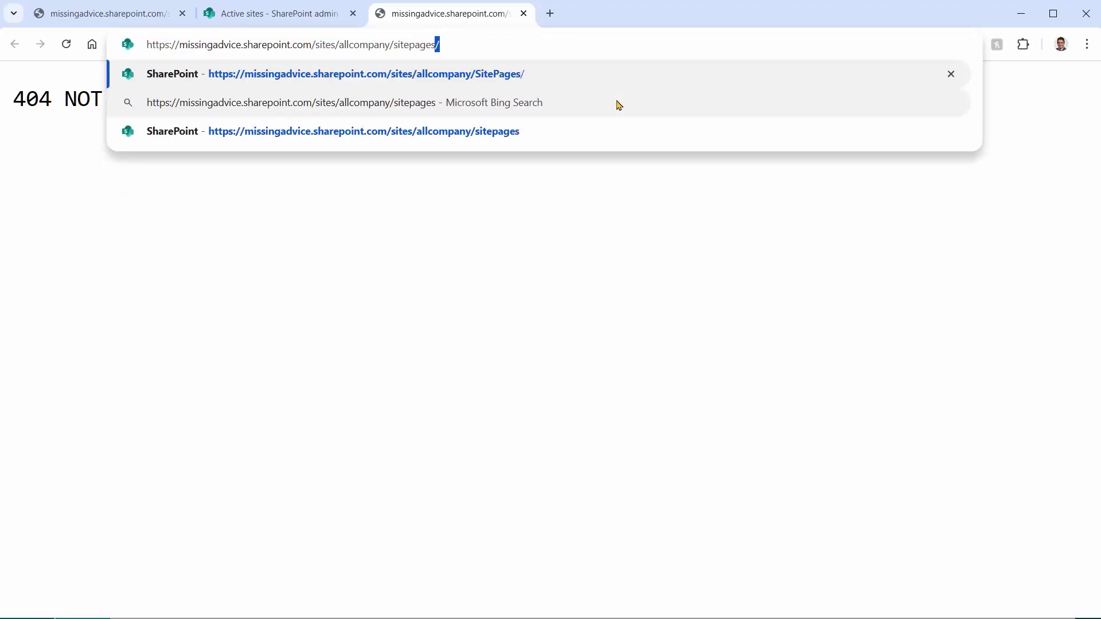
pyautogui.press('Return')
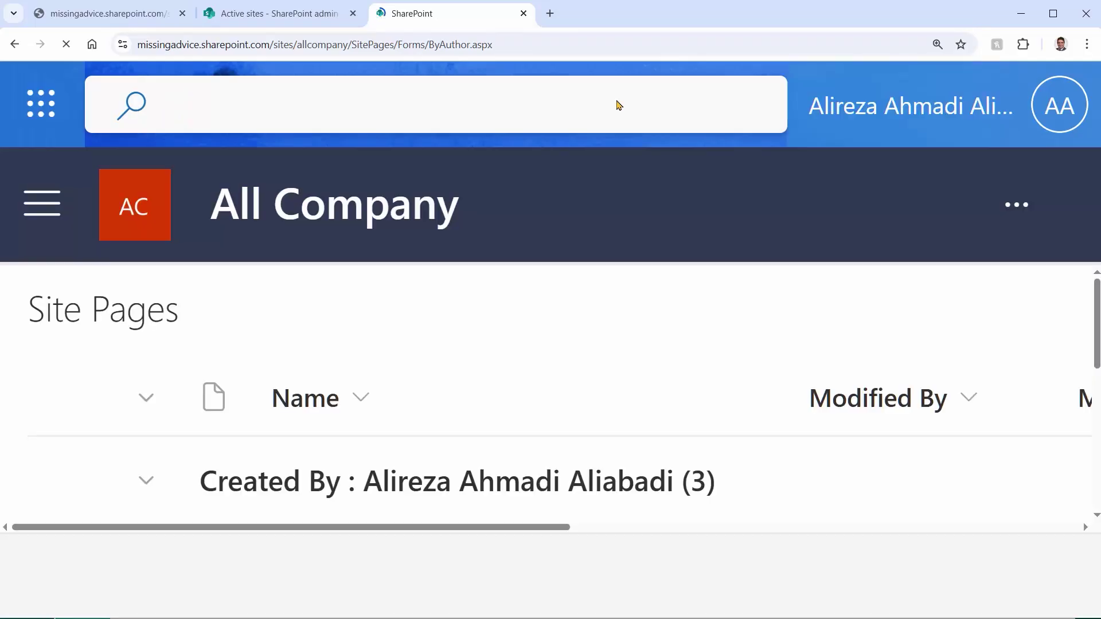
pyautogui.hotkey('ctrl', '-')
pyautogui.hotkey('ctrl', '-')
pyautogui.hotkey('ctrl', '-')
pyautogui.hotkey('ctrl', '-')
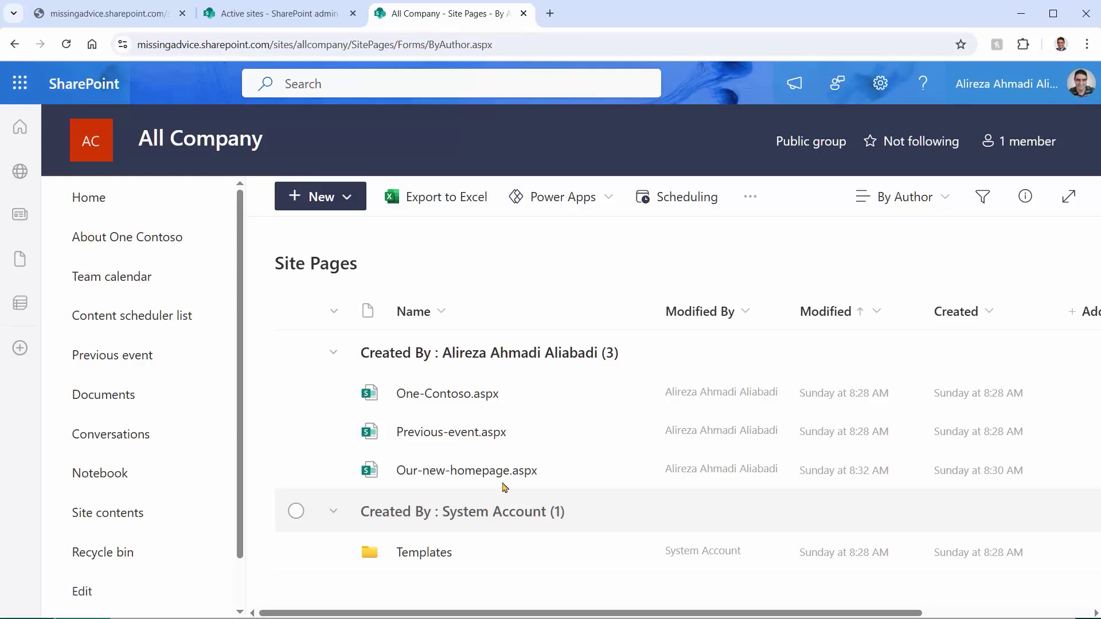
pyautogui.moveTo(582, 474)
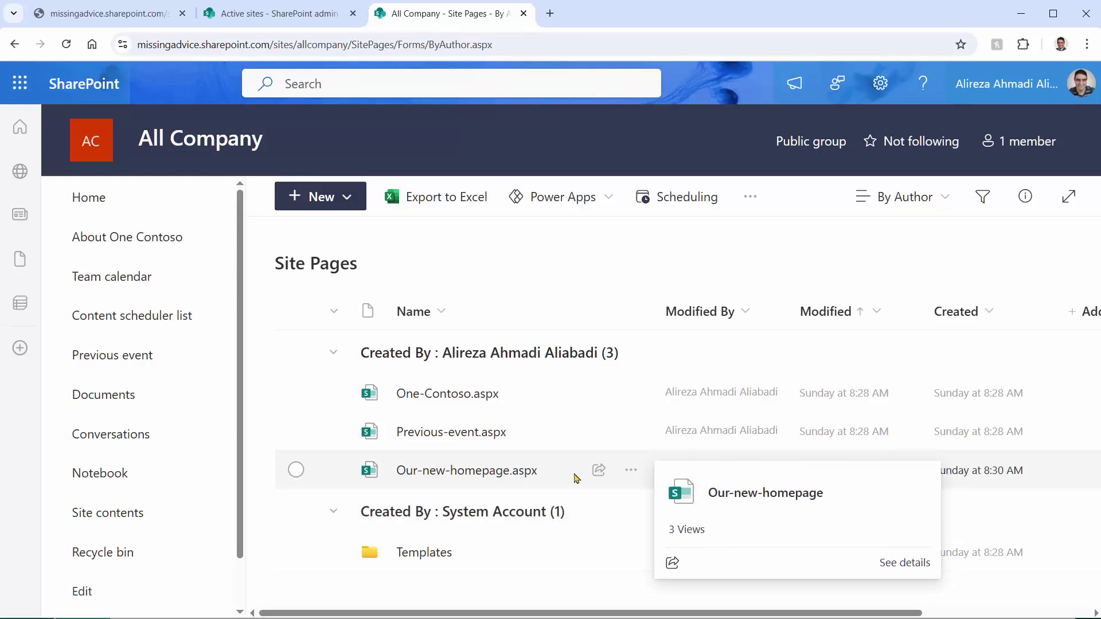
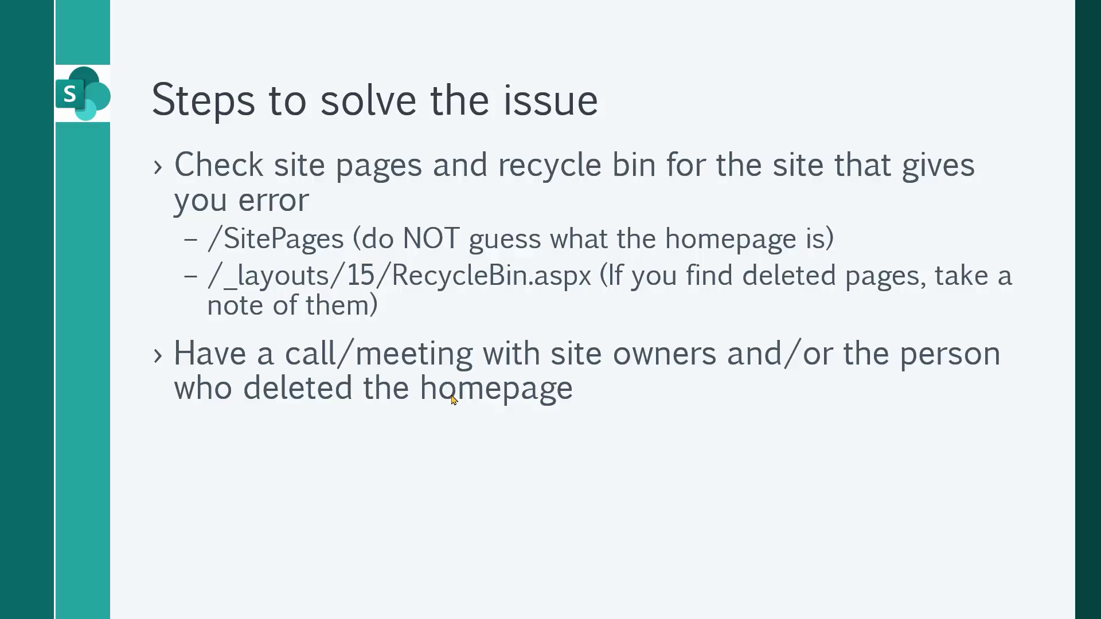
pyautogui.hotkey('alt', 'Tab')
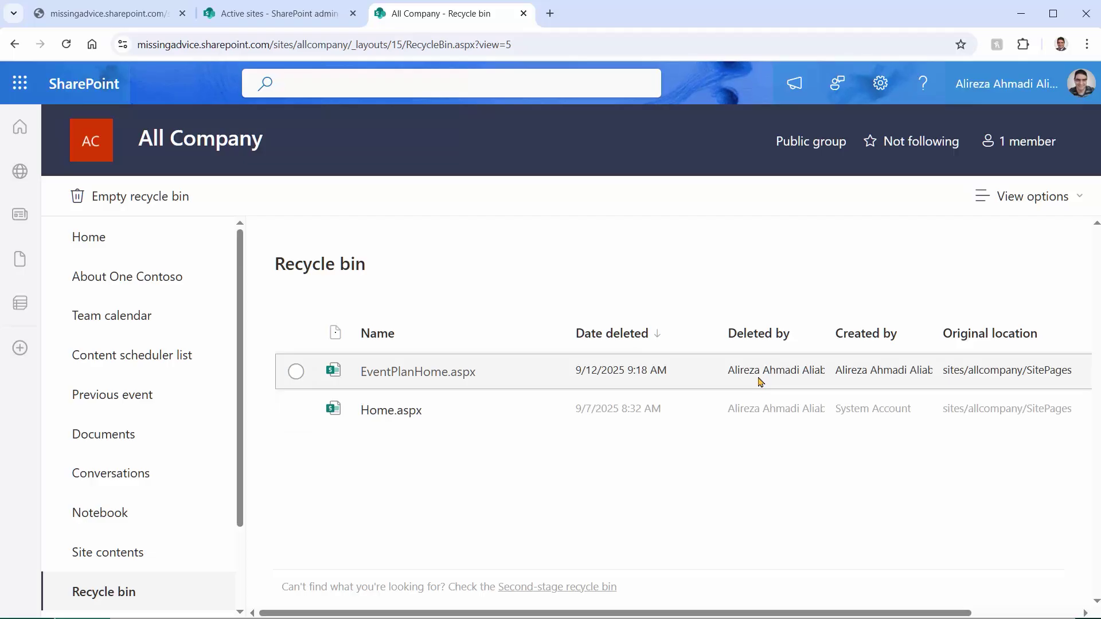
pyautogui.hotkey('alt', 'Tab')
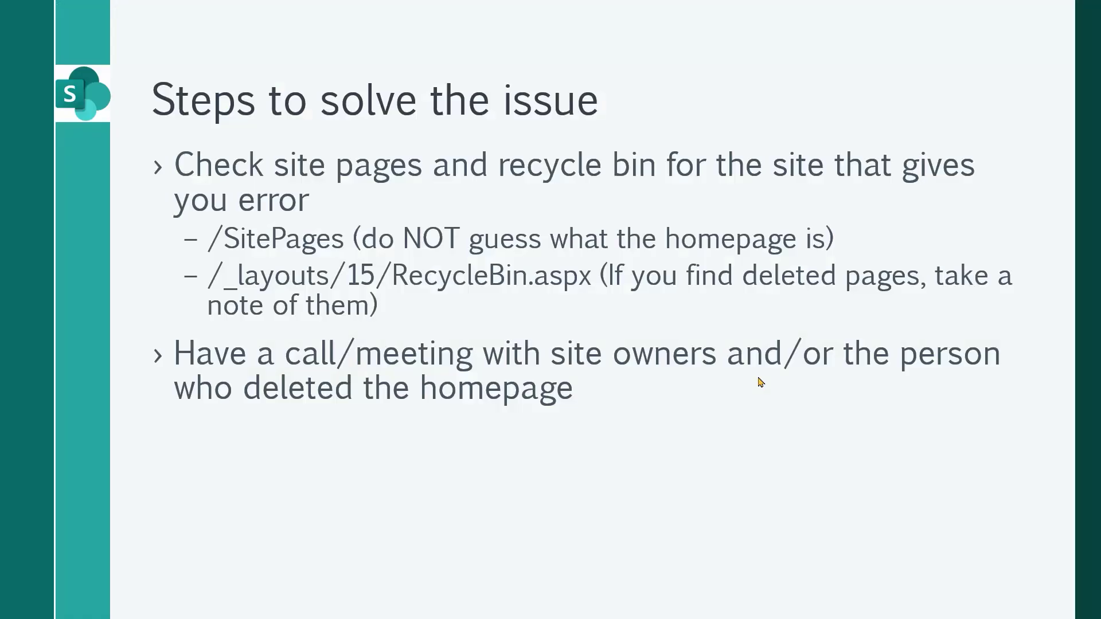
pyautogui.press('Right')
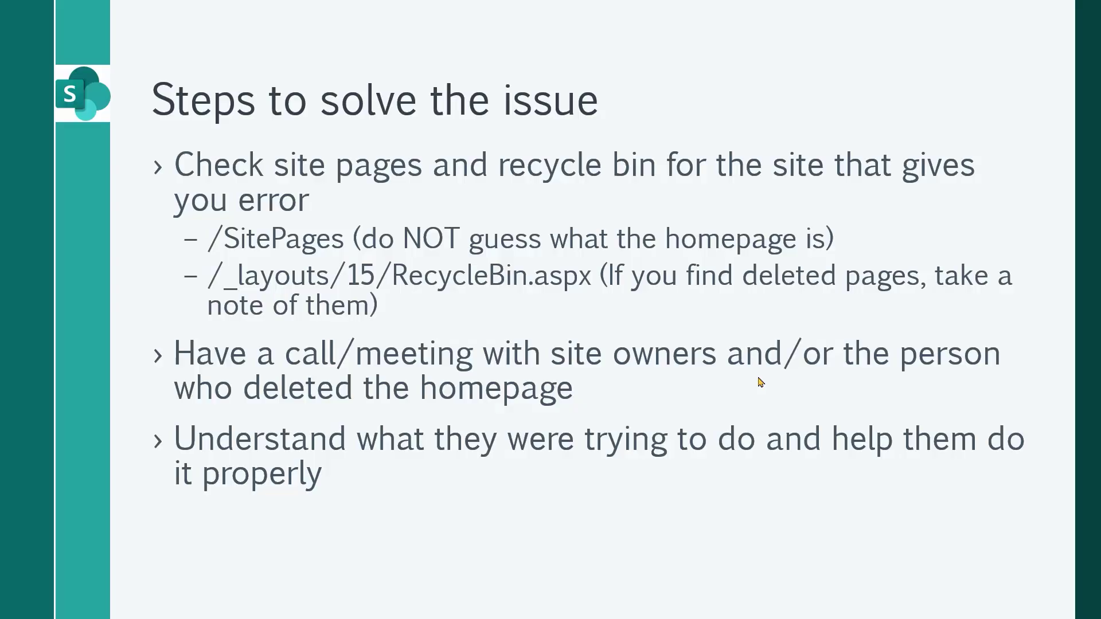
# Switch to the browser and restore Home.aspx from the All Company site's recycle bin.
pyautogui.hotkey('alt', 'Tab')
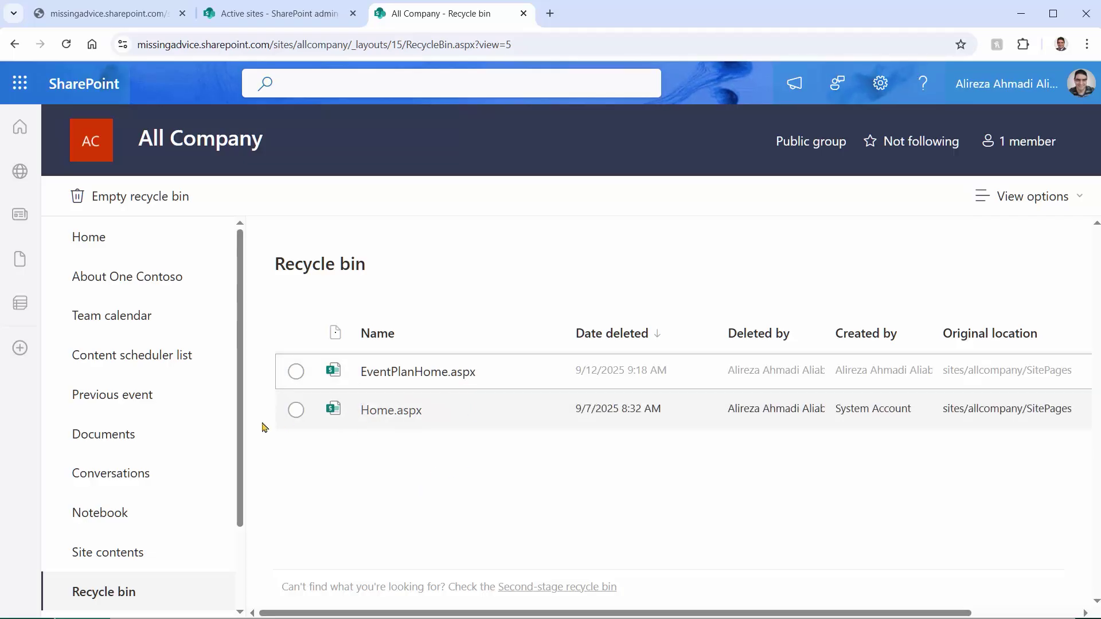
pyautogui.click(296, 409)
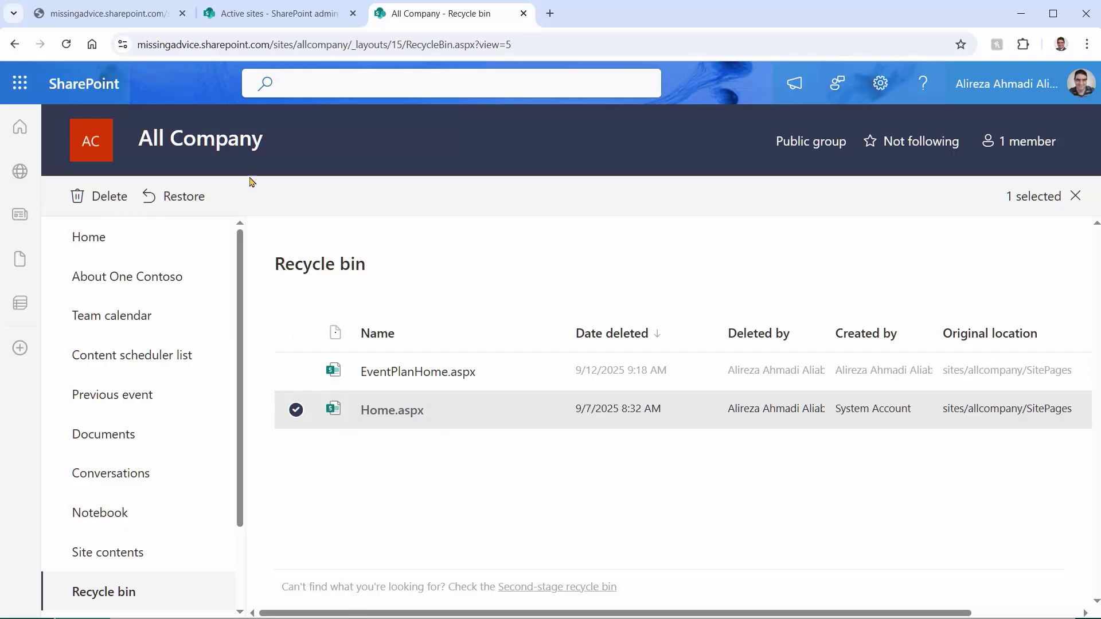
pyautogui.click(191, 196)
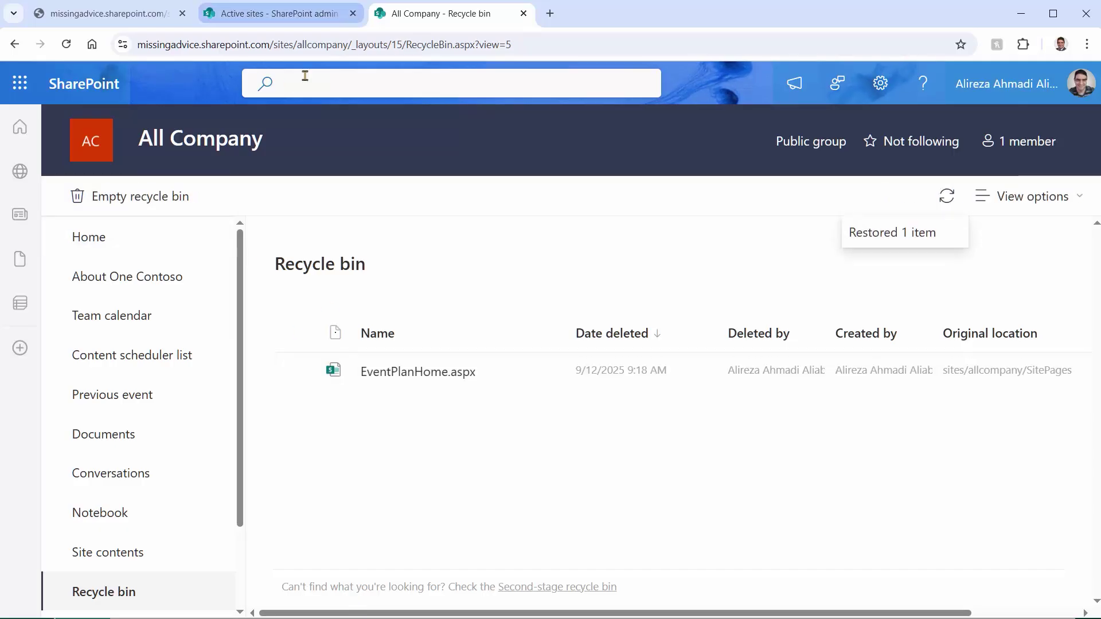
# Reload the All Company site address to test whether the site opens.
pyautogui.click(68, 16)
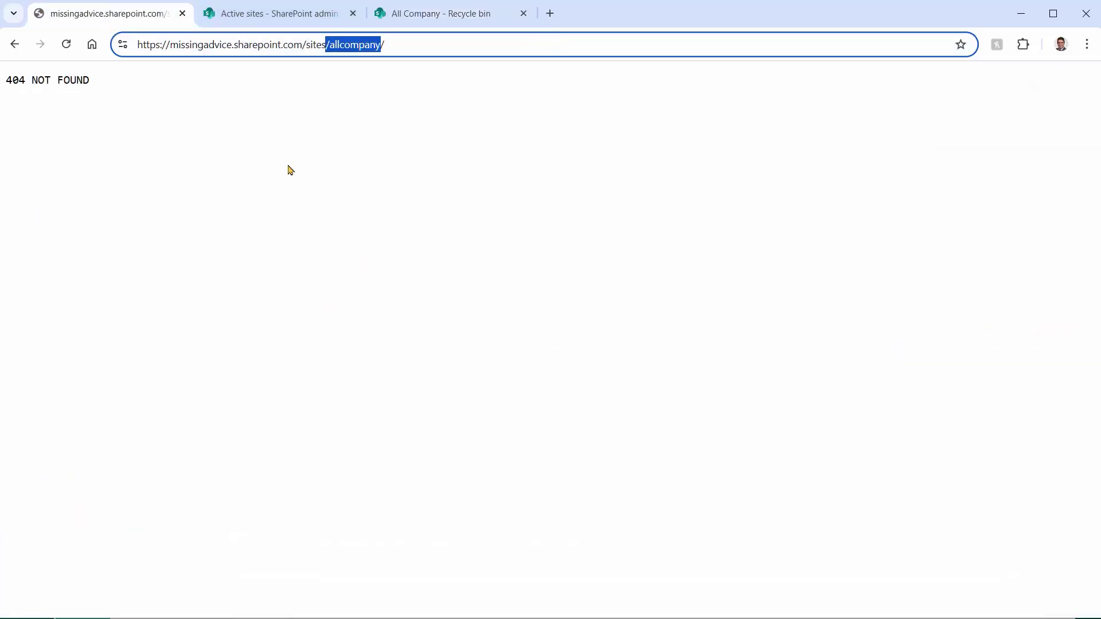
pyautogui.click(489, 52)
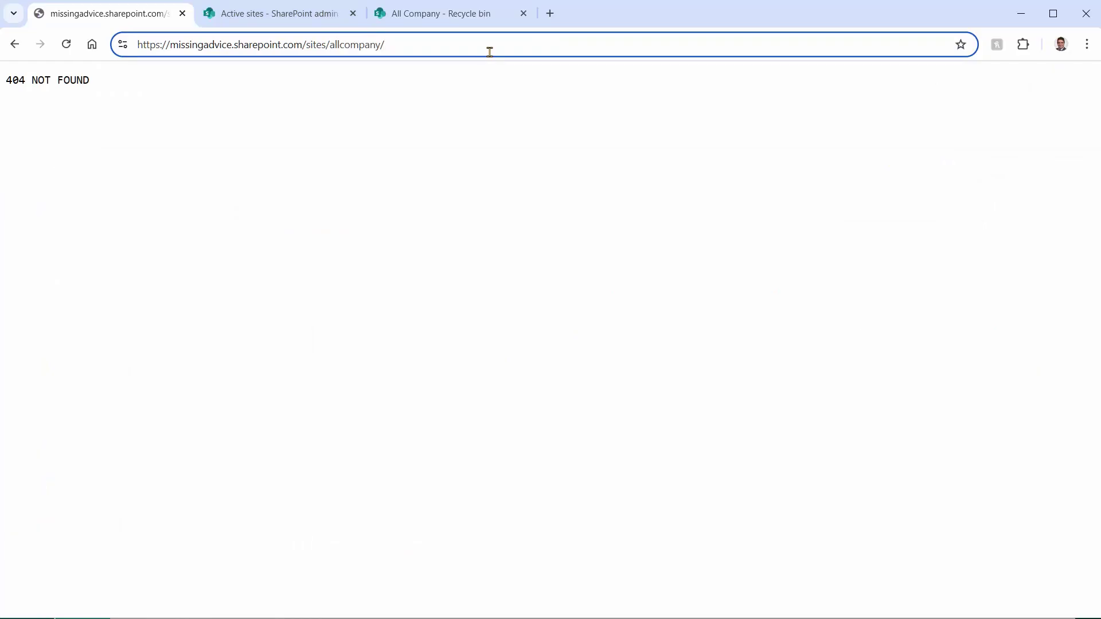
pyautogui.click(67, 44)
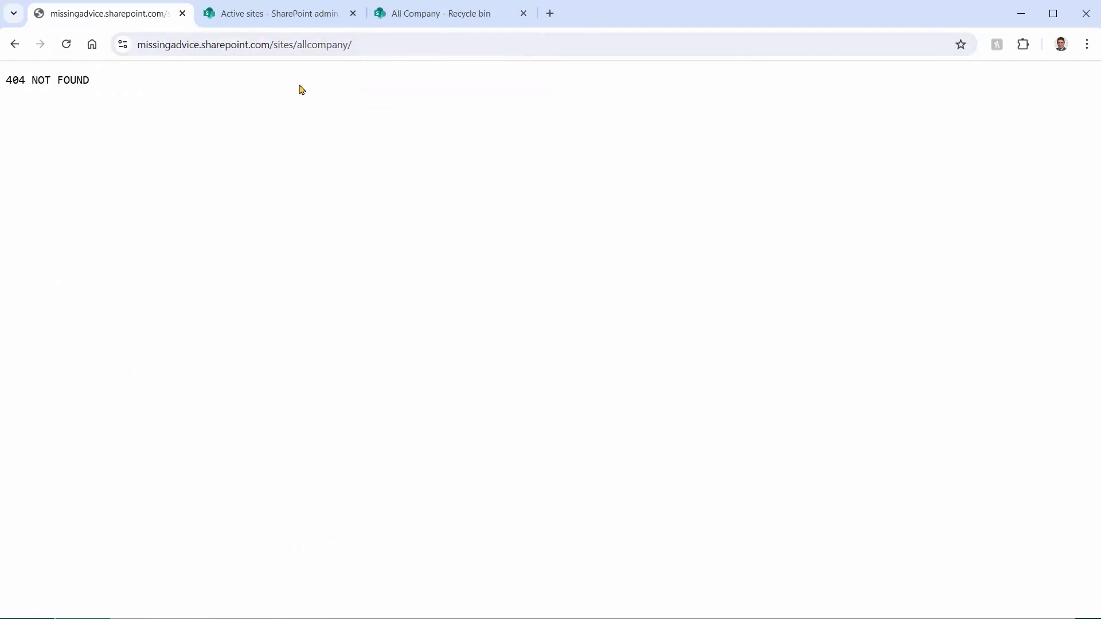
# Return to the All Company recycle bin page and change its address to open the site's SitePages library.
pyautogui.click(395, 21)
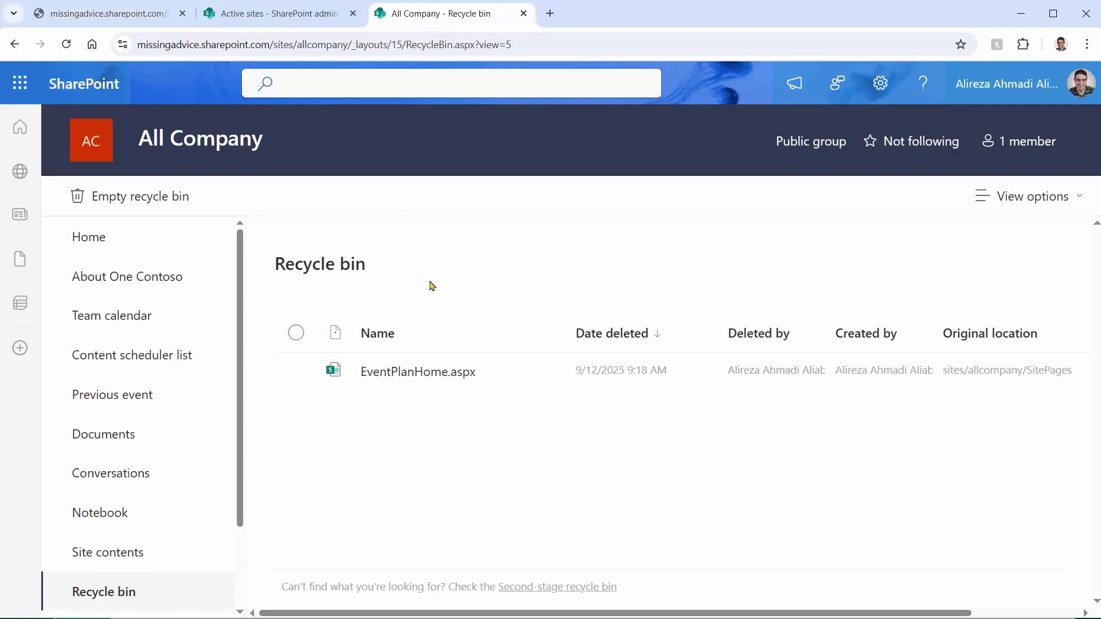
pyautogui.click(606, 44)
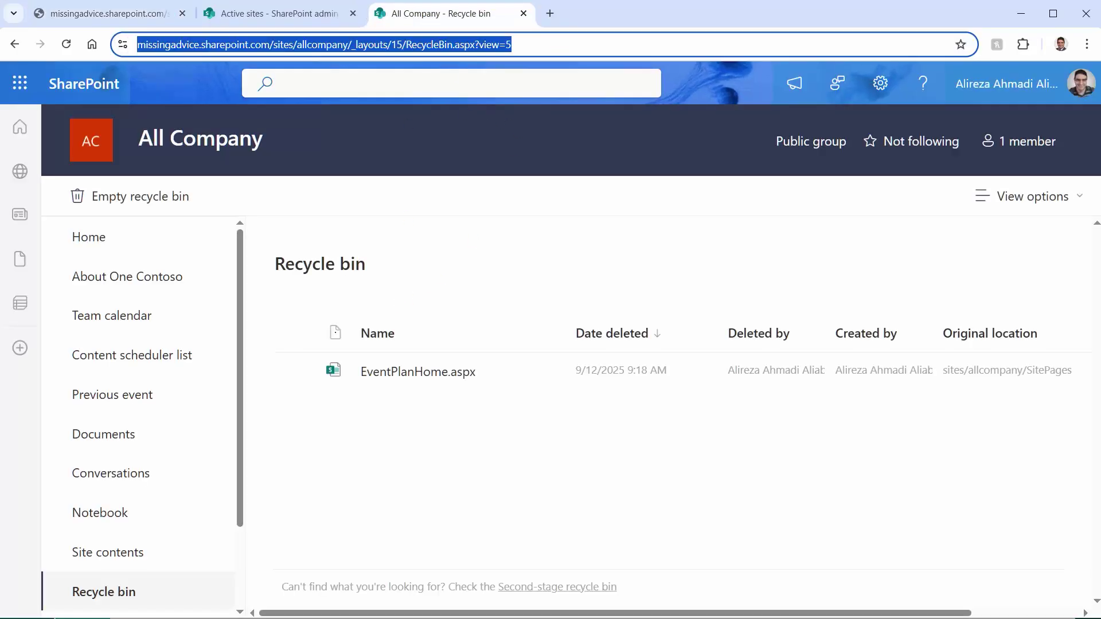
pyautogui.press('End')
pyautogui.hotkey('ctrl', 'shift', 'Left')
pyautogui.hotkey('ctrl', 'shift', 'Left')
pyautogui.hotkey('ctrl', 'shift', 'Left')
pyautogui.hotkey('ctrl', 'shift', 'Left')
pyautogui.hotkey('ctrl', 'shift', 'Left')
pyautogui.hotkey('ctrl', 'shift', 'Left')
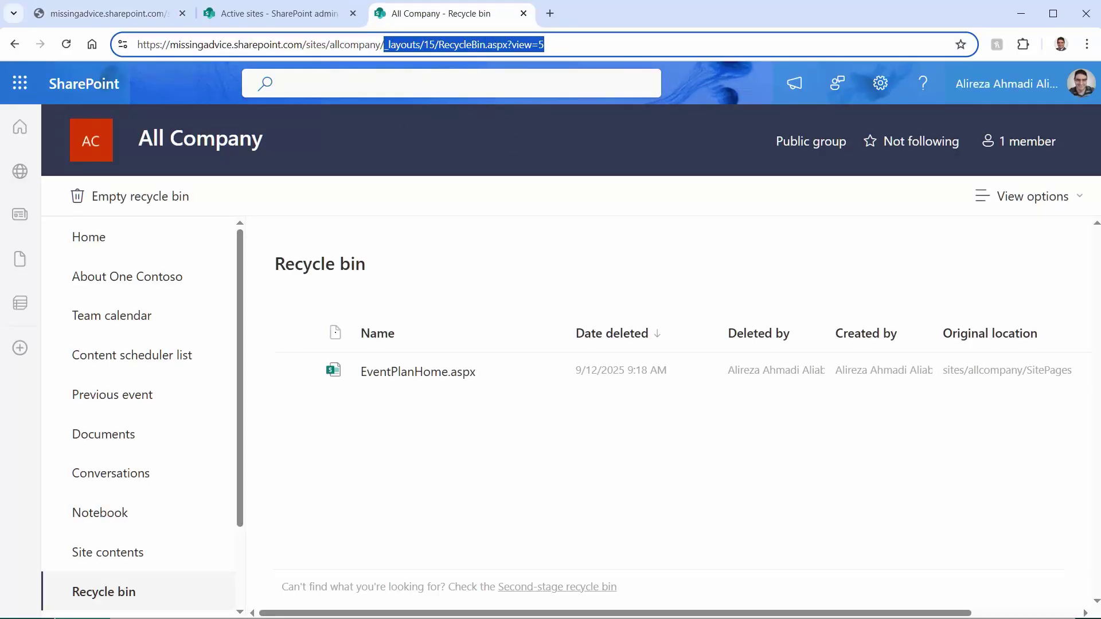
pyautogui.press('BackSpace')
pyautogui.write('S')
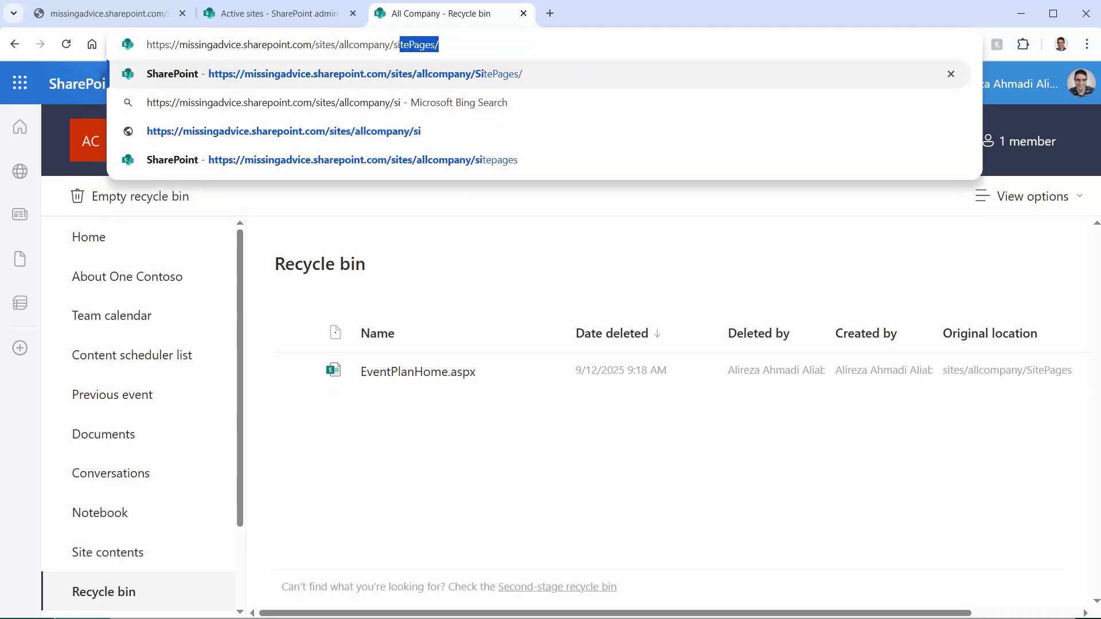
pyautogui.press('Return')
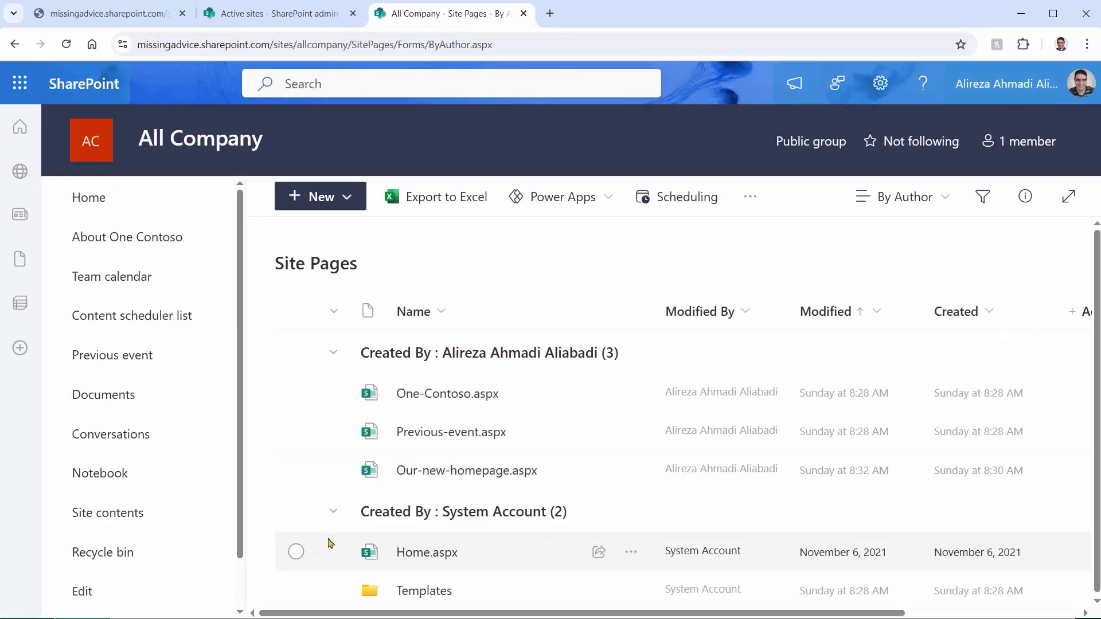
# Delete Home.aspx from the Site Pages library and confirm the deletion.
pyautogui.click(293, 555)
pyautogui.click(560, 204)
pyautogui.click(606, 414)
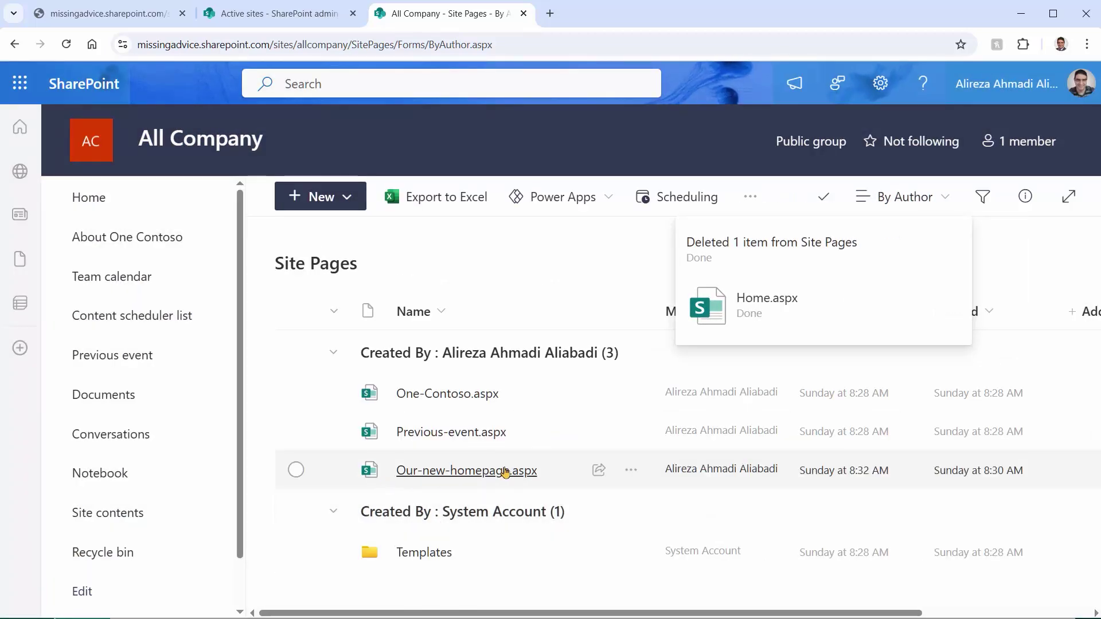
# Make Our-new-homepage.aspx the site's homepage and reload the All Company site address.
pyautogui.moveTo(443, 471)
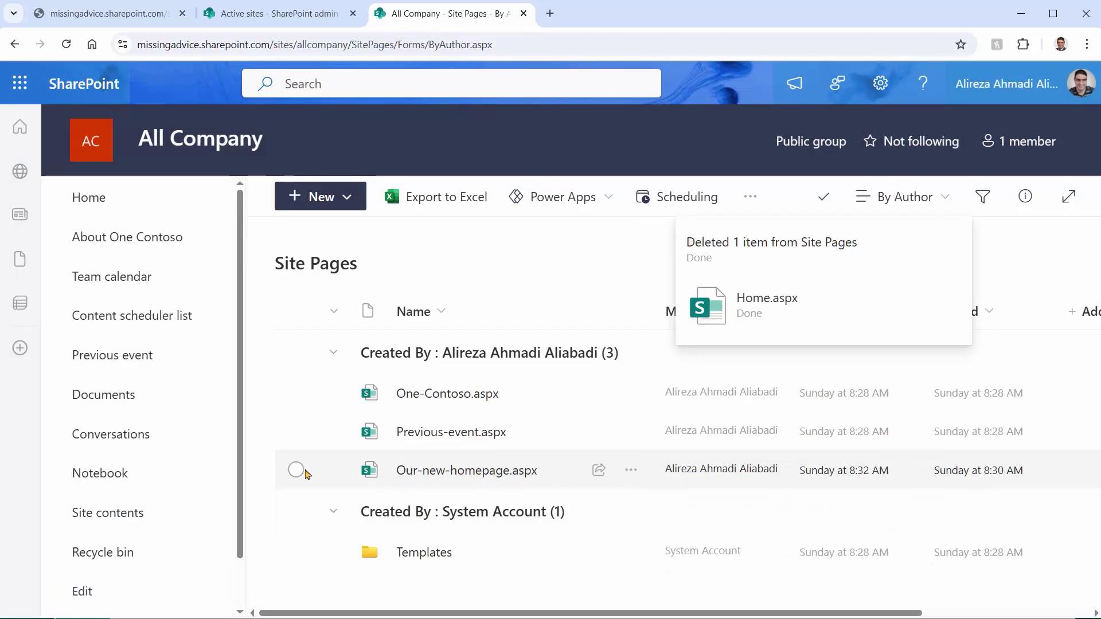
pyautogui.click(630, 470)
pyautogui.click(709, 532)
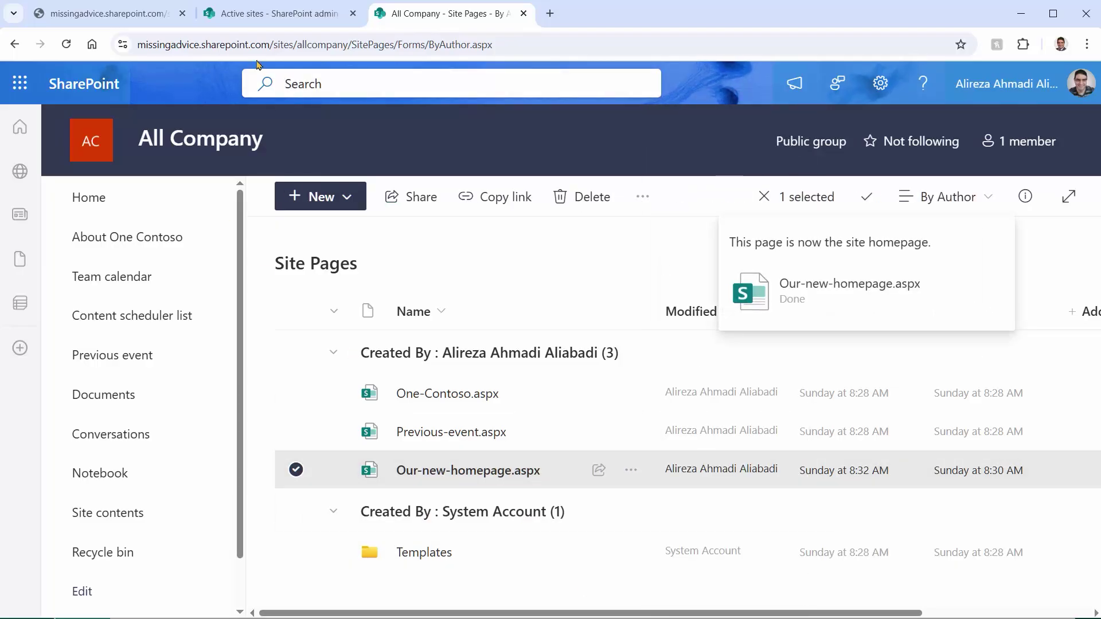
pyautogui.click(92, 13)
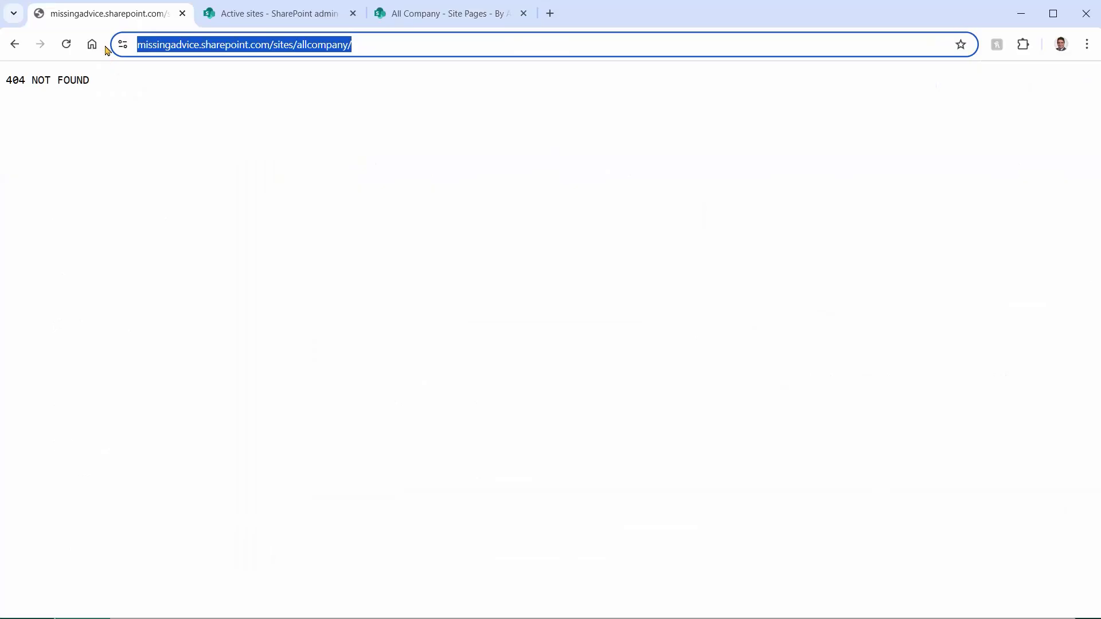
pyautogui.click(66, 44)
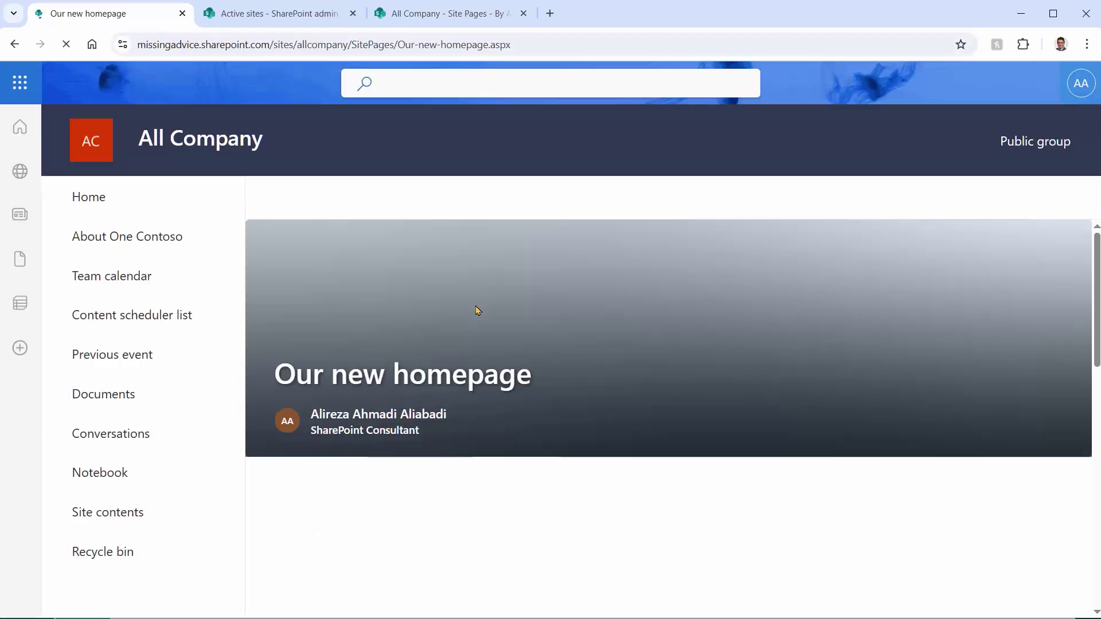